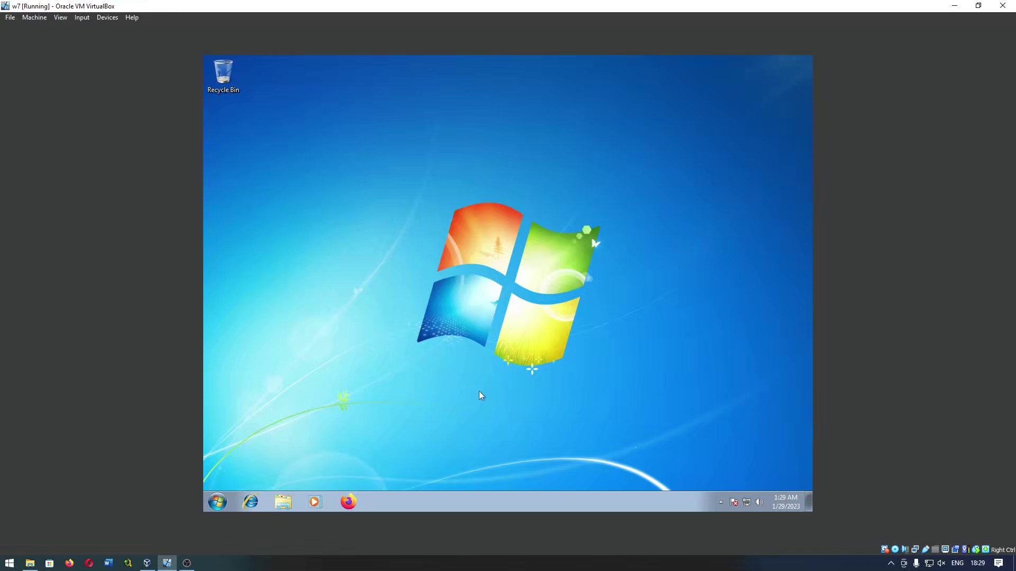
# Open the Control Panel in a maximized window and view its items as small icons
pyautogui.click(220, 500)
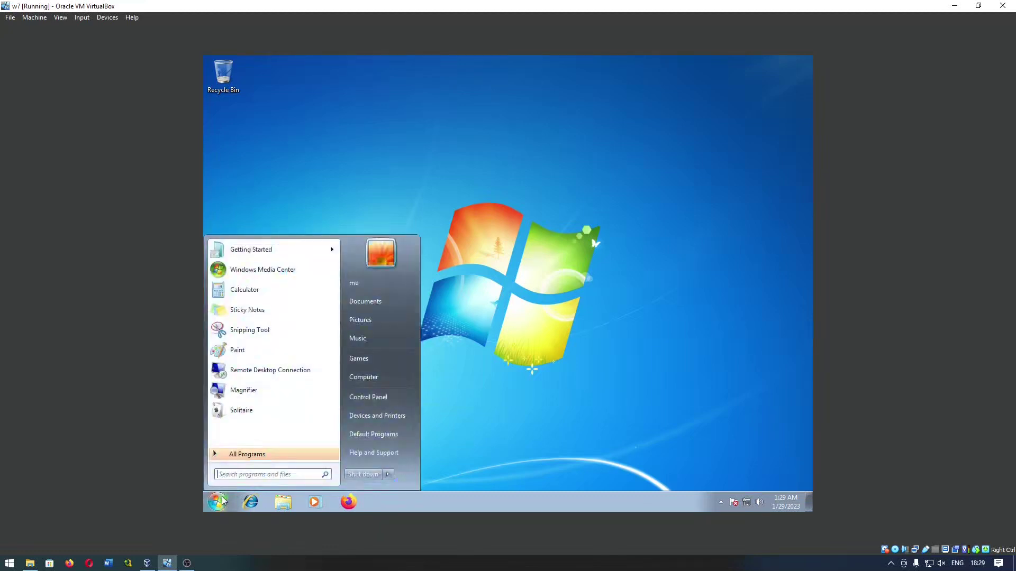
pyautogui.click(362, 401)
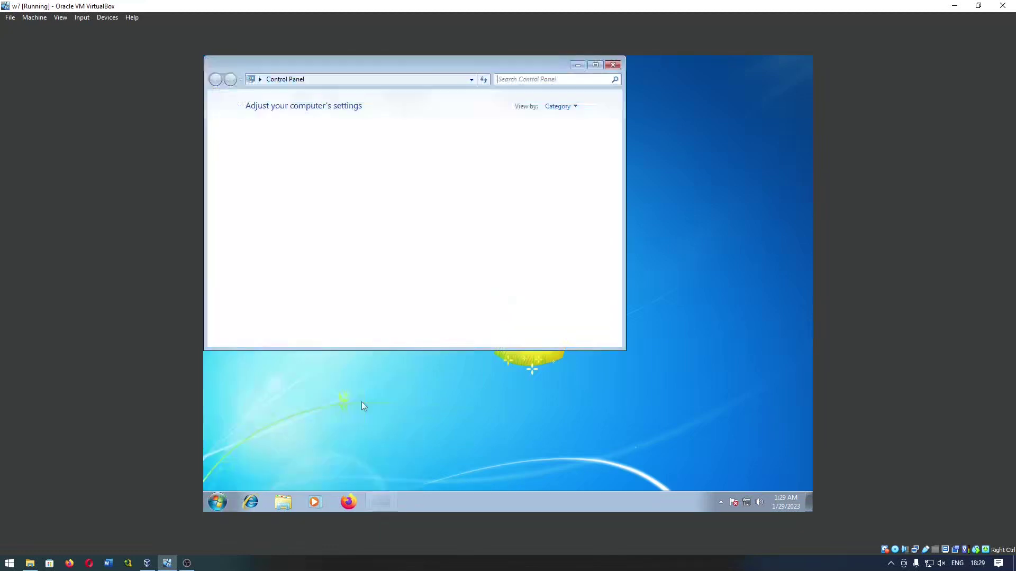
pyautogui.click(595, 65)
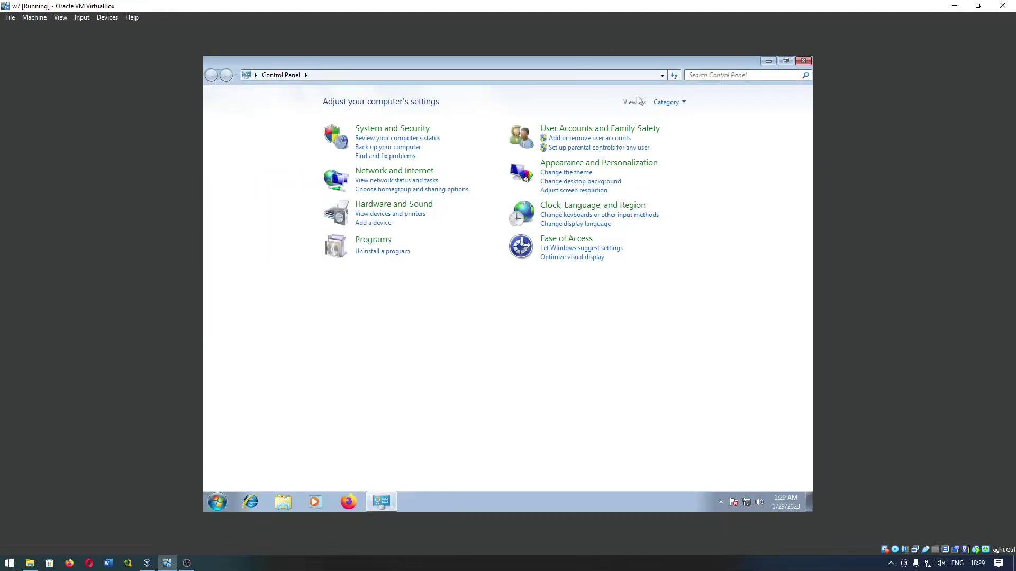
pyautogui.click(673, 104)
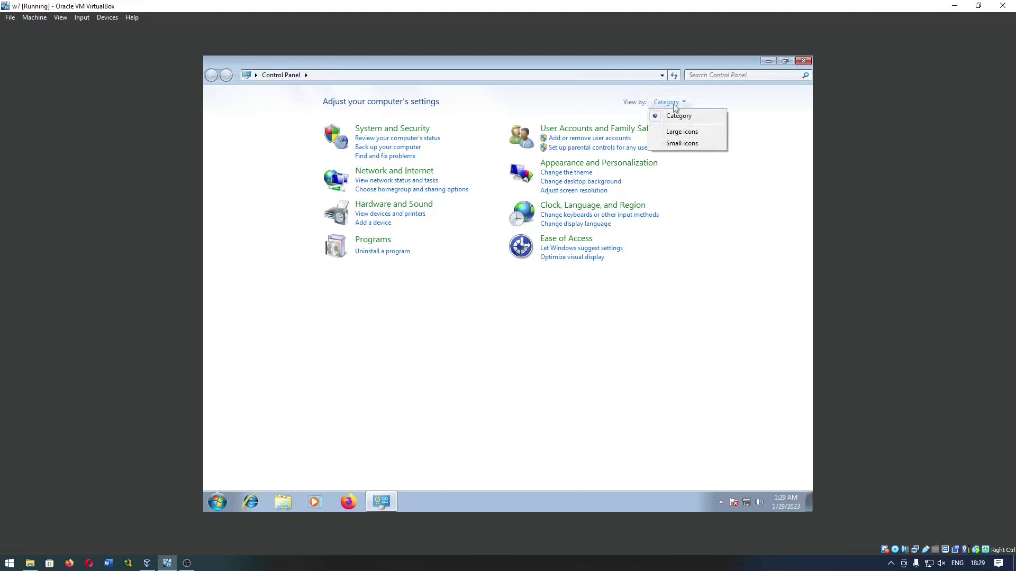
pyautogui.click(683, 144)
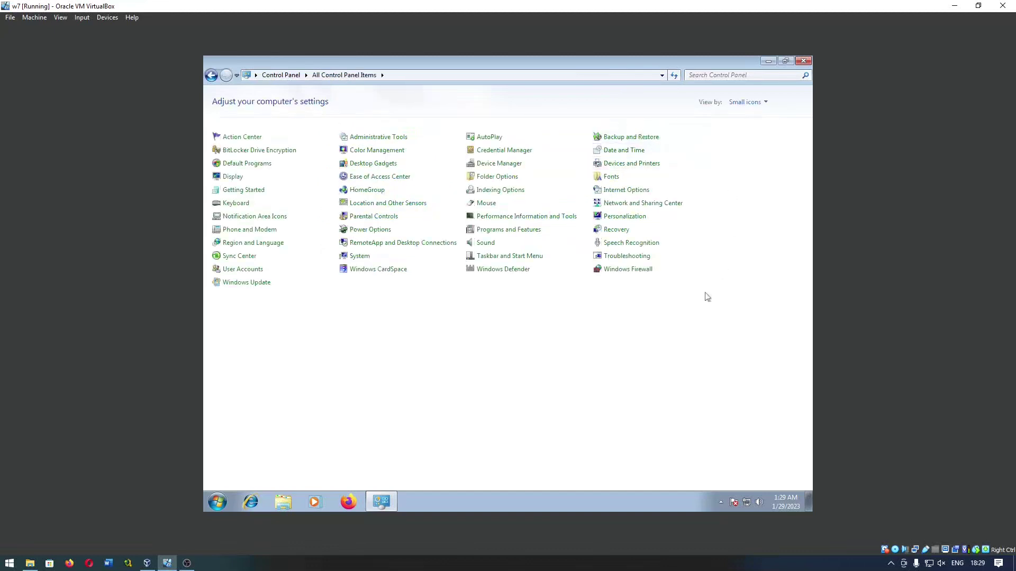
# Open Windows Update, turn on automatic updates and retry the search for new updates
pyautogui.click(258, 284)
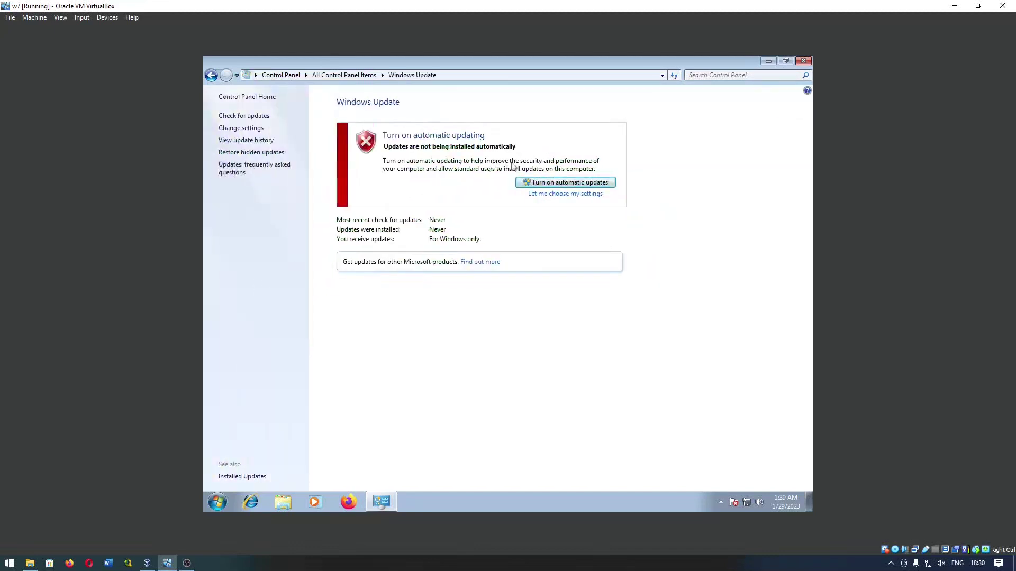
pyautogui.click(563, 183)
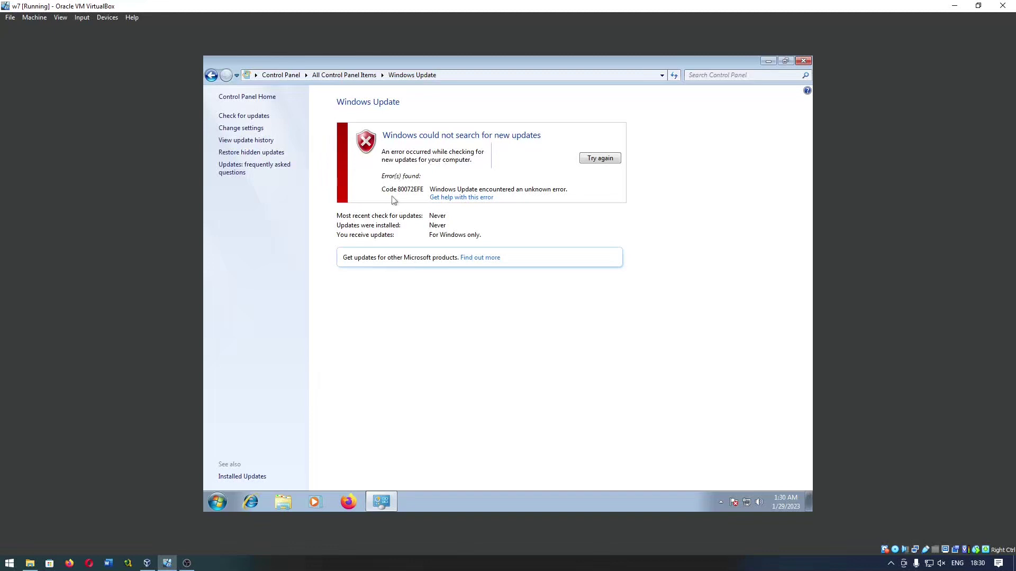
pyautogui.click(596, 160)
# Switch to Firefox and search the web for "windows 7 update"
pyautogui.click(357, 501)
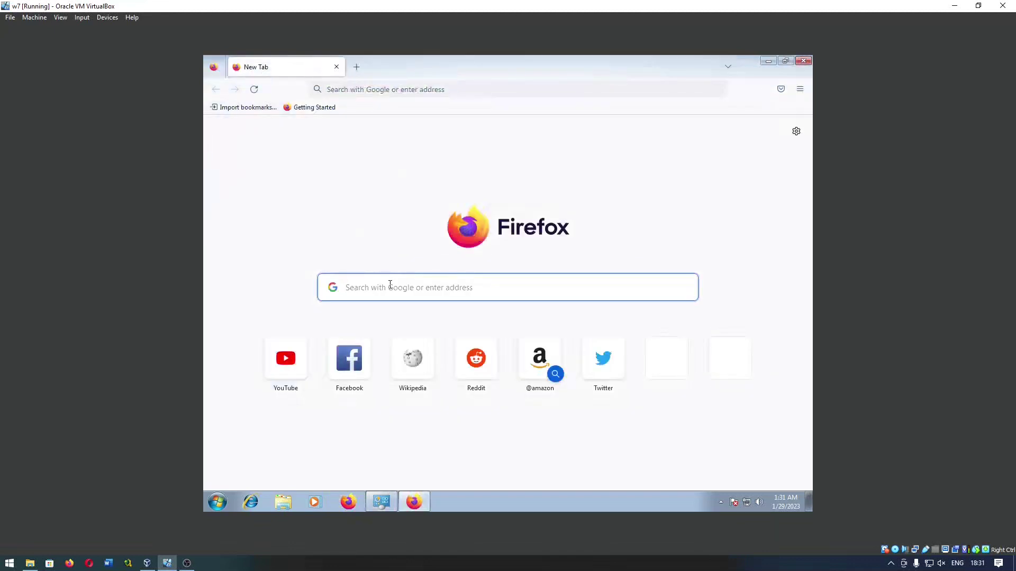
pyautogui.write('windows 7')
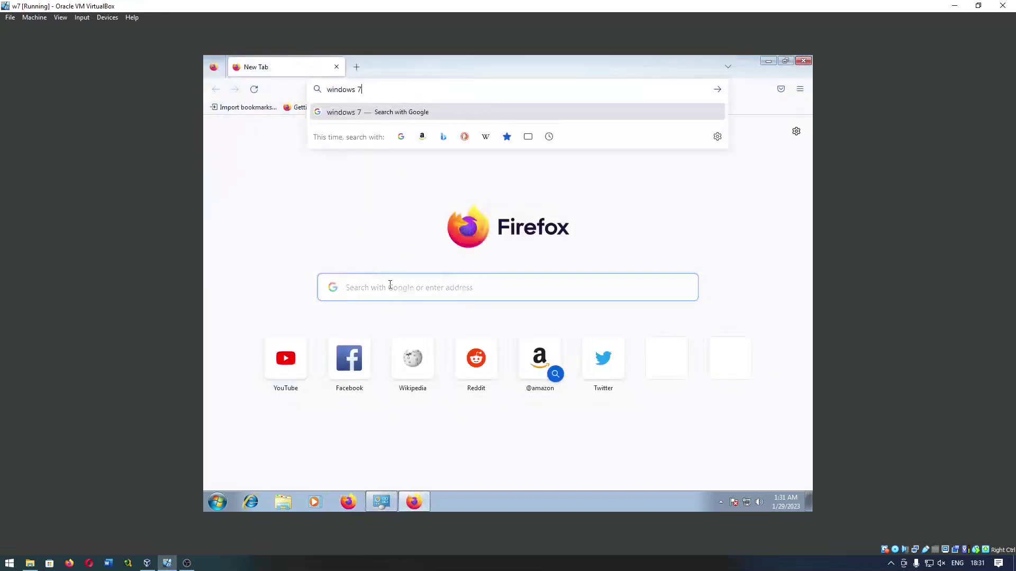
pyautogui.write(' update')
pyautogui.press('Return')
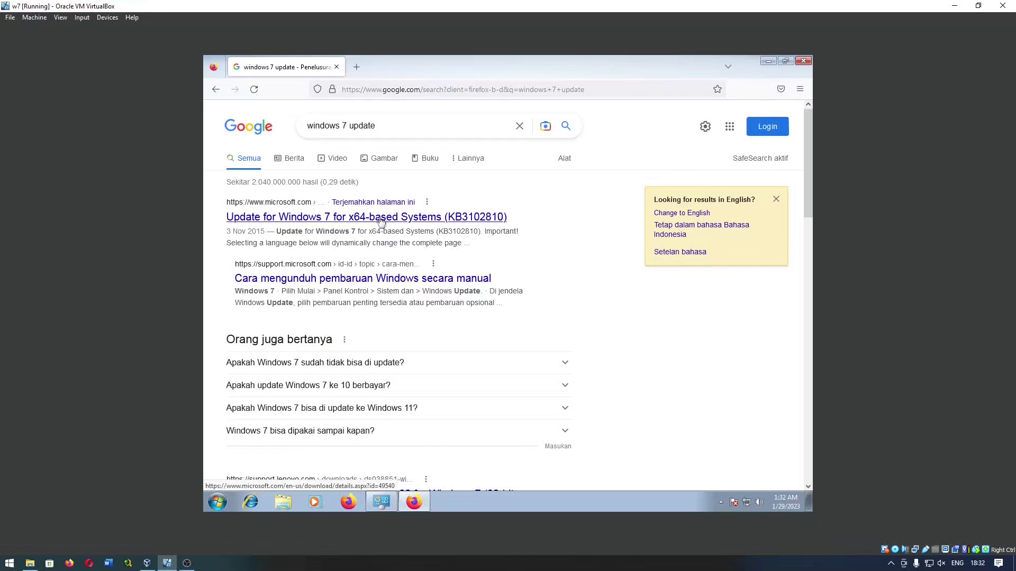
# Check in the computer's system properties whether Windows is 32-bit or 64-bit, and return to the search results
pyautogui.click(223, 505)
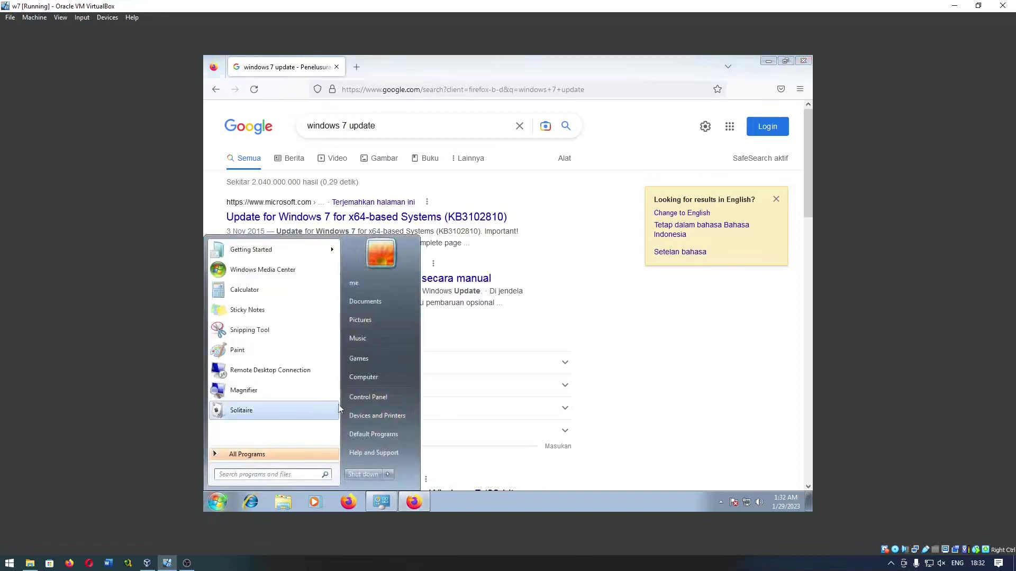
pyautogui.click(361, 377)
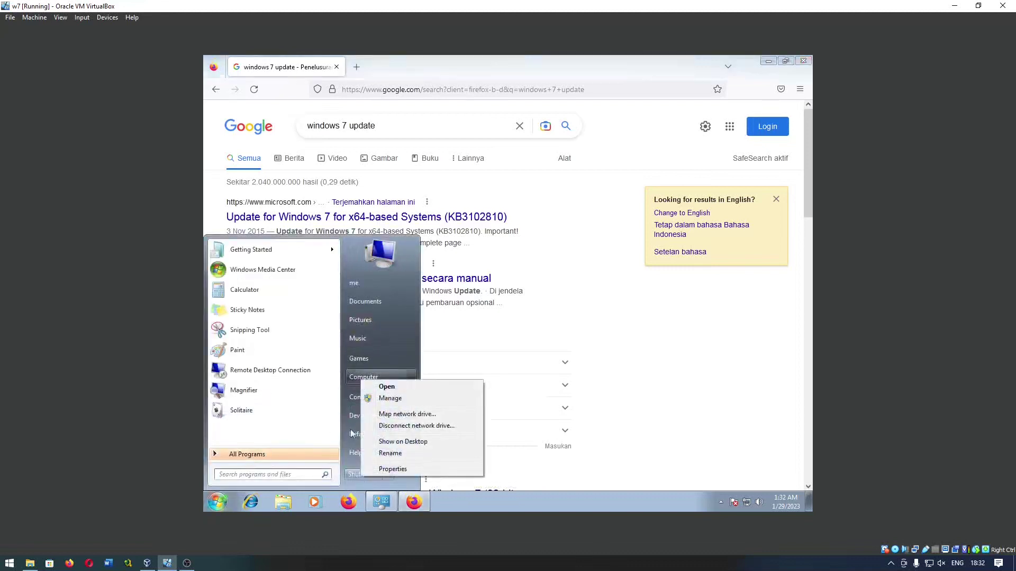
pyautogui.click(402, 474)
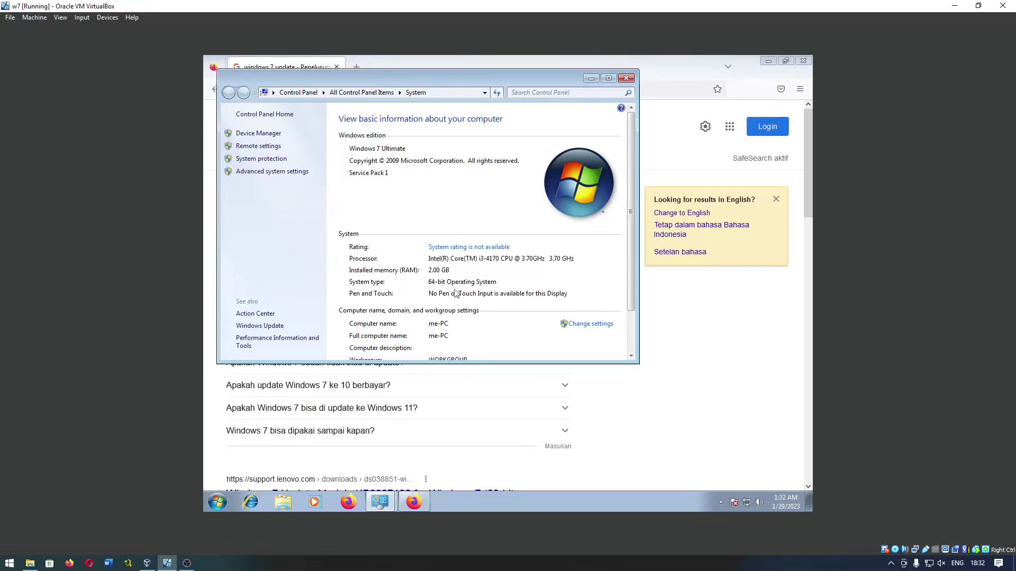
pyautogui.hotkey('alt', 'Tab')
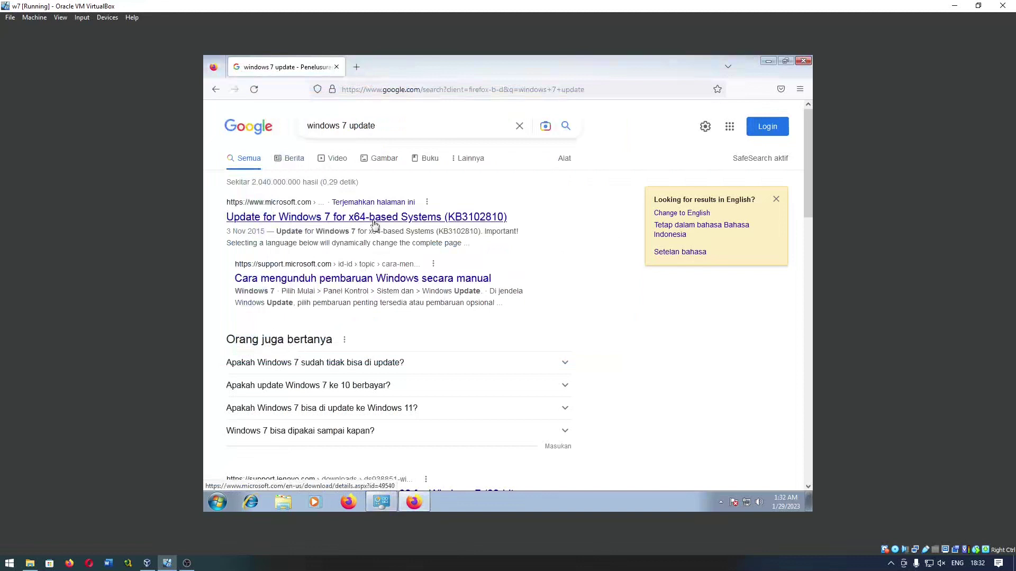
# Download the English KB3102810 update for Windows 7 x64-based systems from the Microsoft Download Center
pyautogui.click(374, 222)
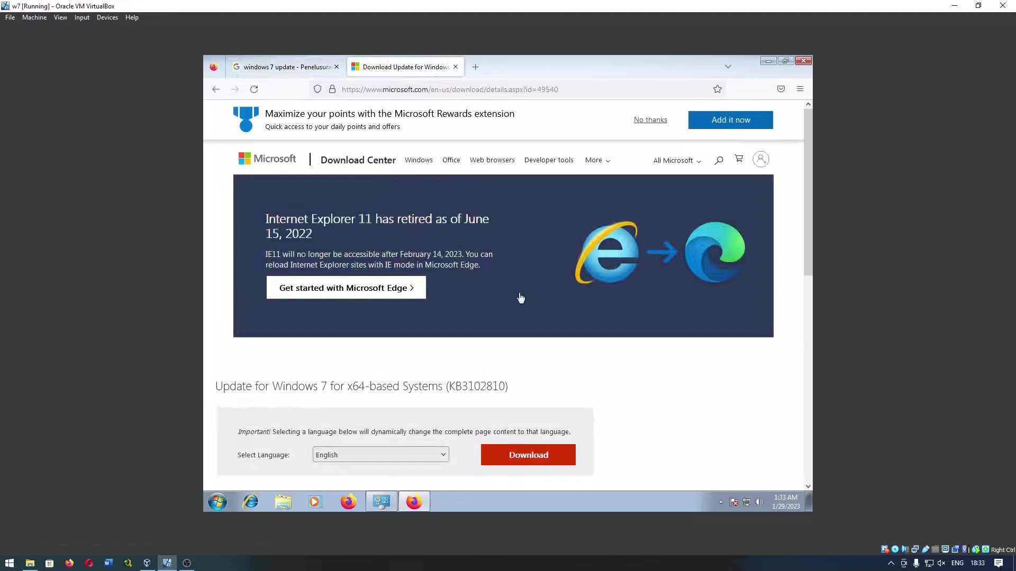
pyautogui.scroll(-2, 521, 298)
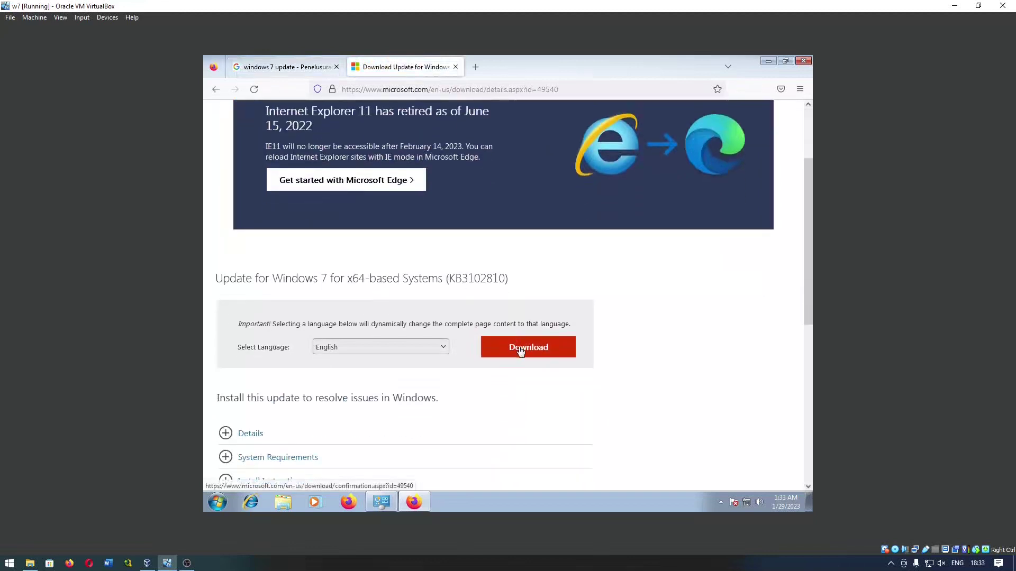
pyautogui.click(521, 351)
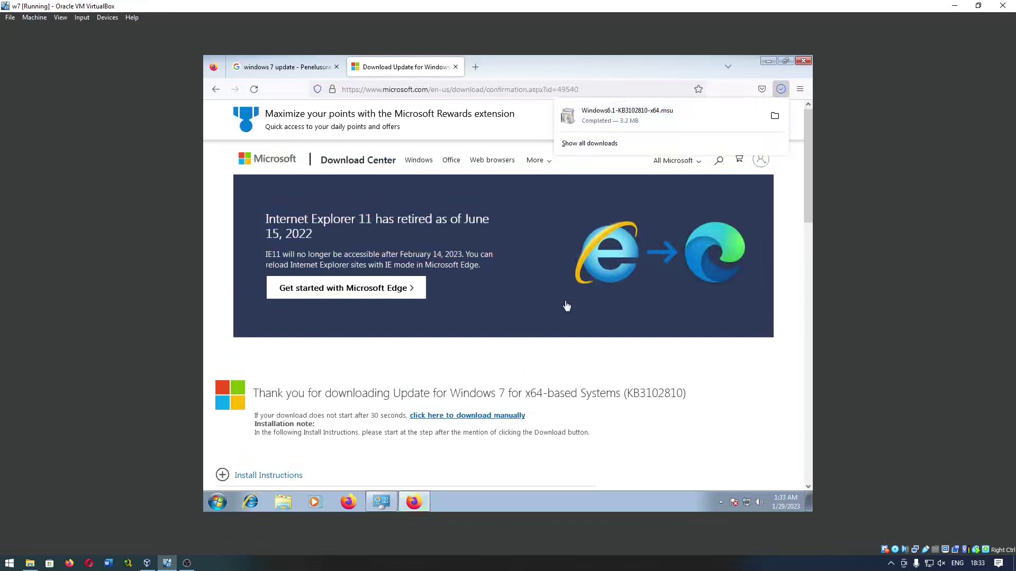
# Return to the Google results and search for the suggested query "windows 7 update 32-bit"
pyautogui.click(286, 67)
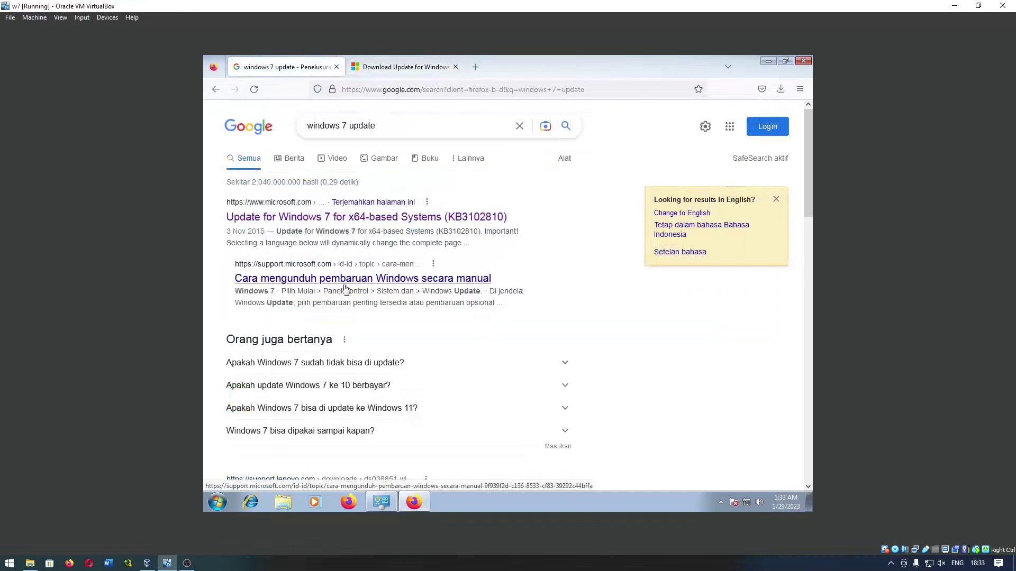
pyautogui.click(408, 122)
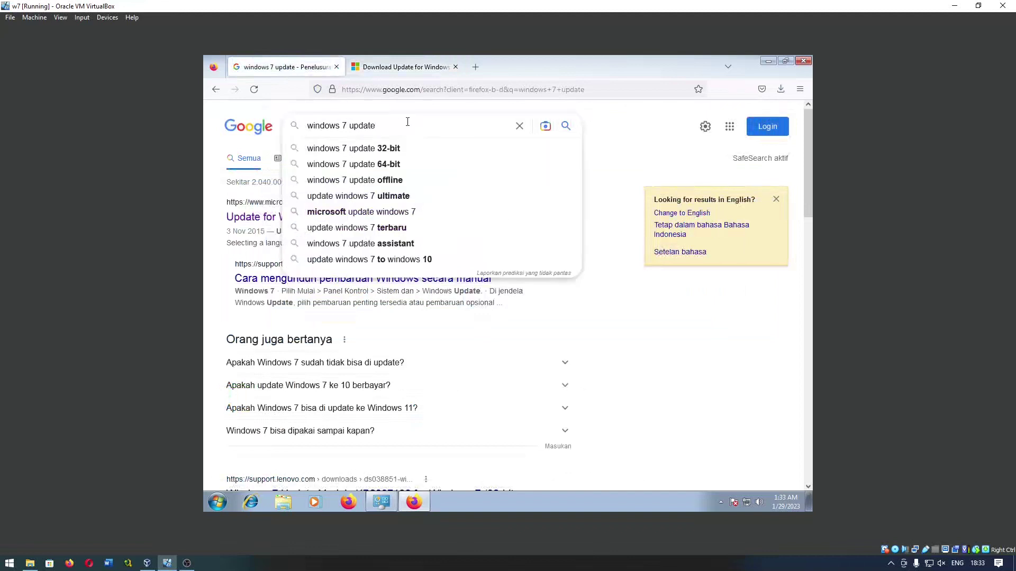
pyautogui.press('Down')
pyautogui.press('Return')
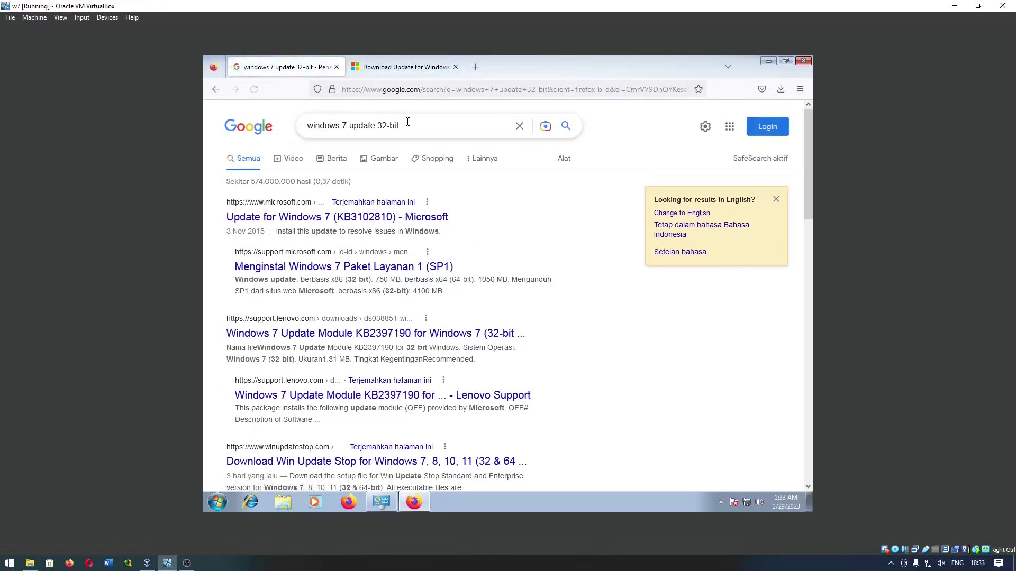
# Download the English 32-bit KB3102810 update for Windows 7 from its Microsoft Download Center page
pyautogui.middleClick(368, 218)
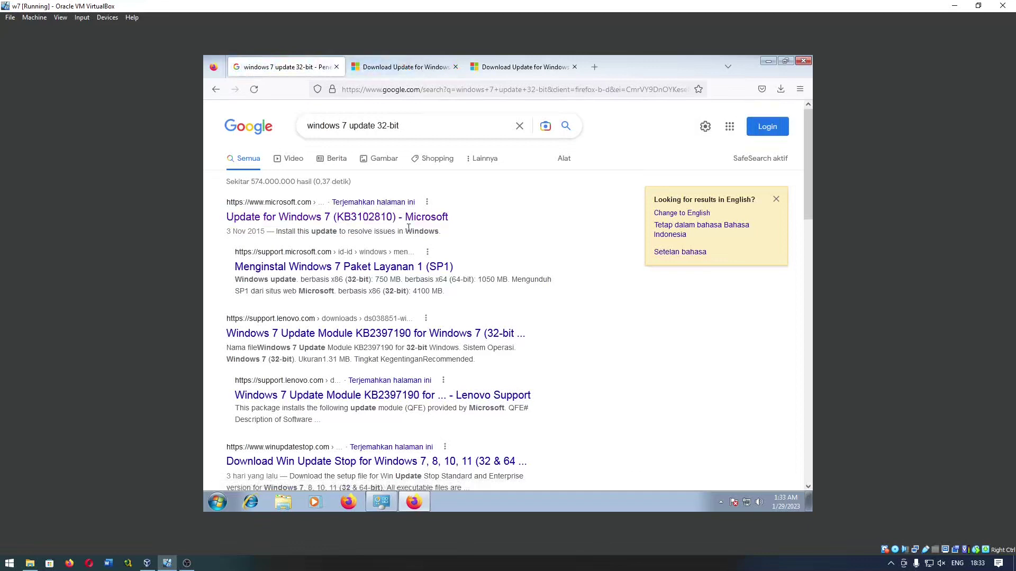
pyautogui.click(402, 67)
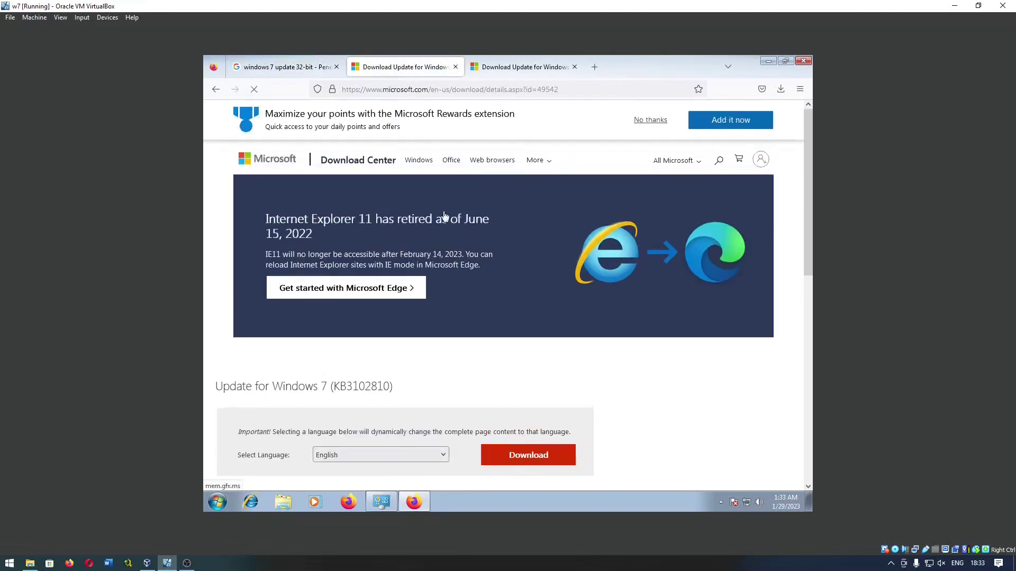
pyautogui.scroll(-3, 445, 216)
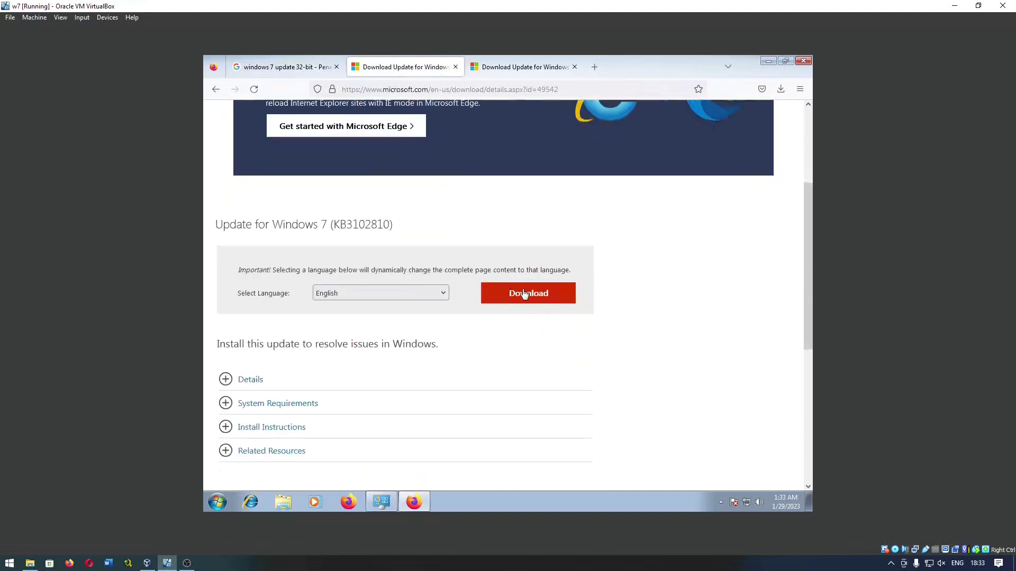
pyautogui.click(528, 295)
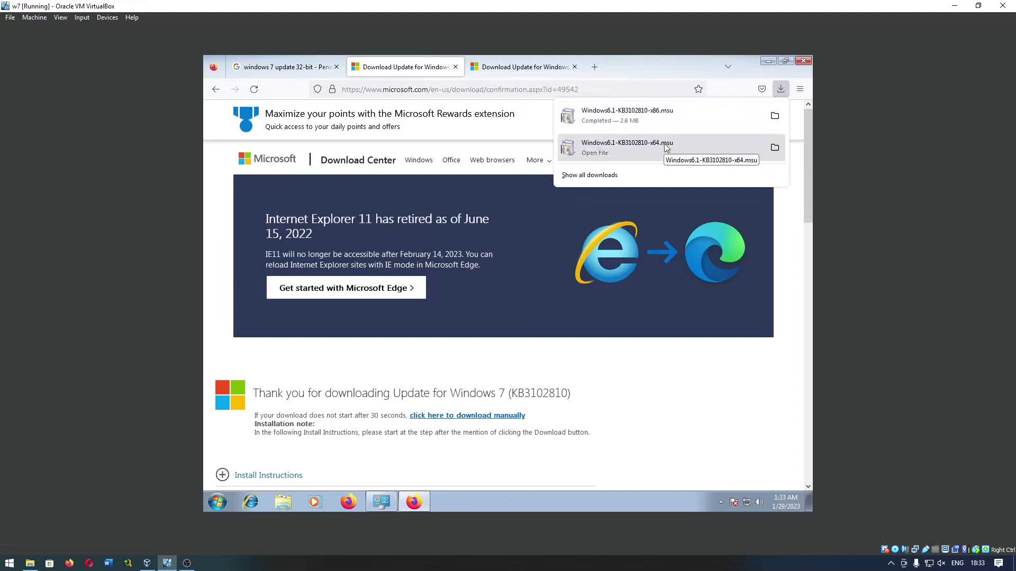
pyautogui.click(665, 115)
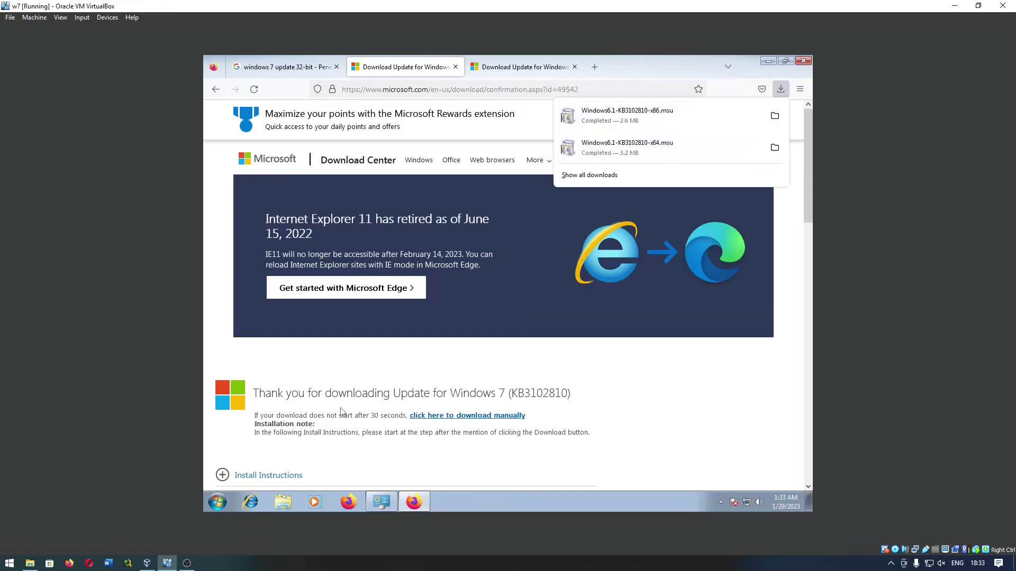
# Install Windows6.1-KB3102810-x64 from the Downloads folder and restart the computer to apply it
pyautogui.click(296, 497)
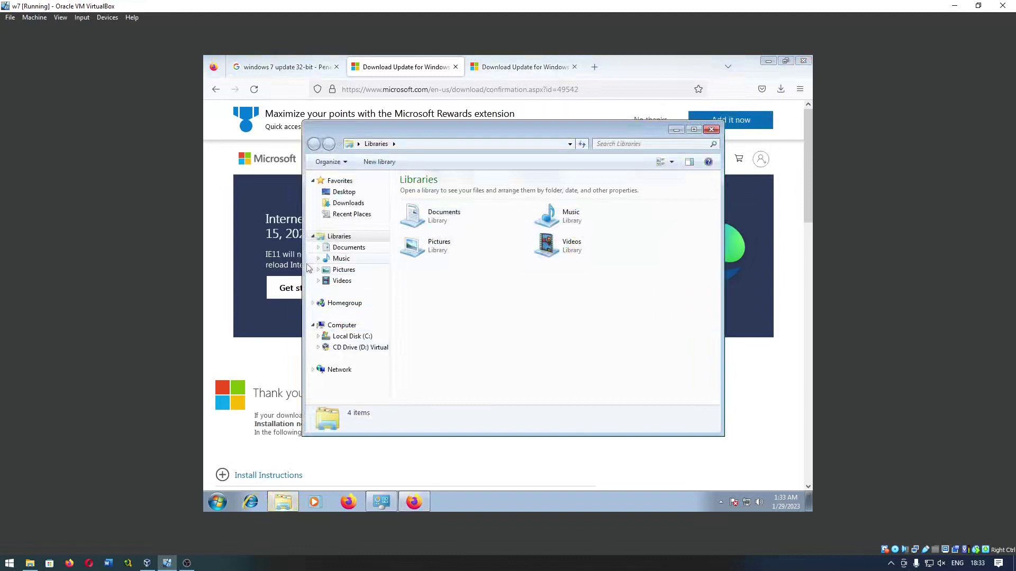
pyautogui.click(348, 203)
pyautogui.click(694, 129)
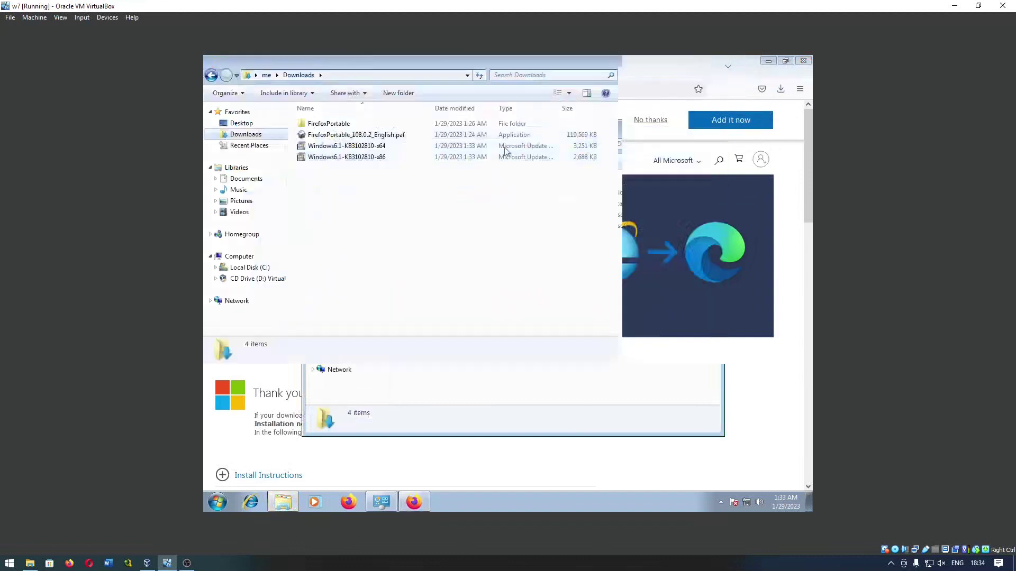
pyautogui.doubleClick(369, 146)
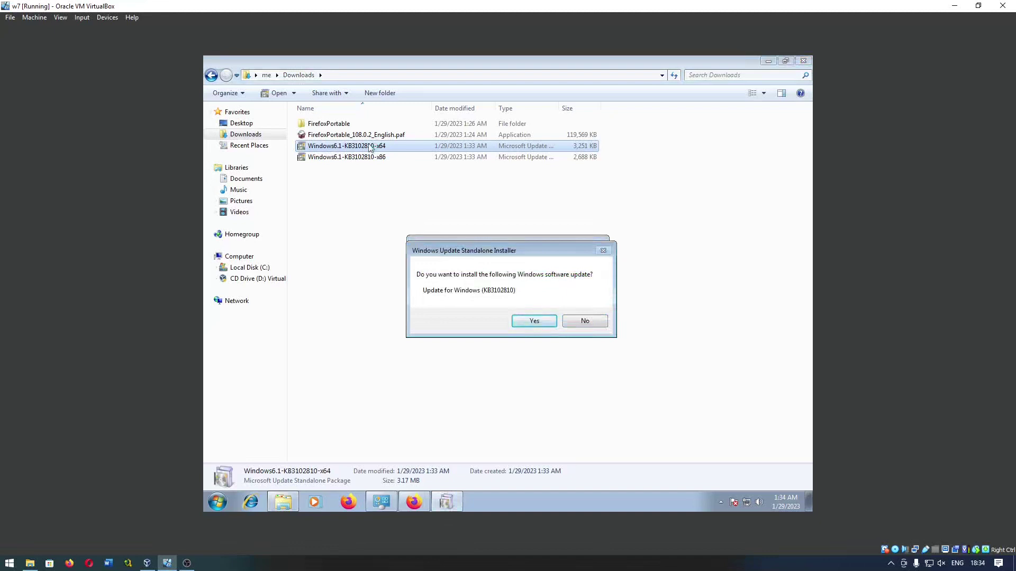
pyautogui.click(534, 321)
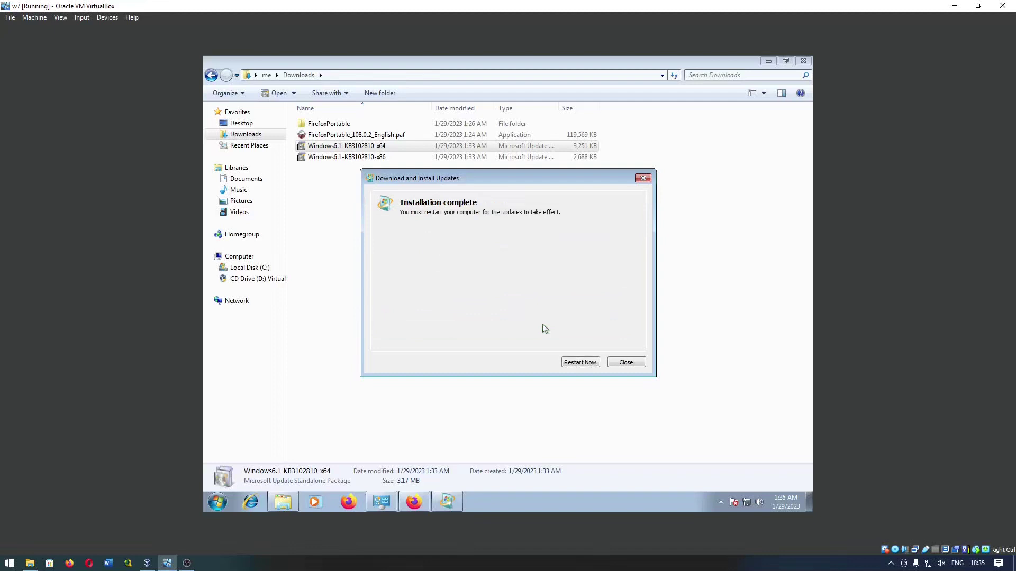
pyautogui.click(577, 366)
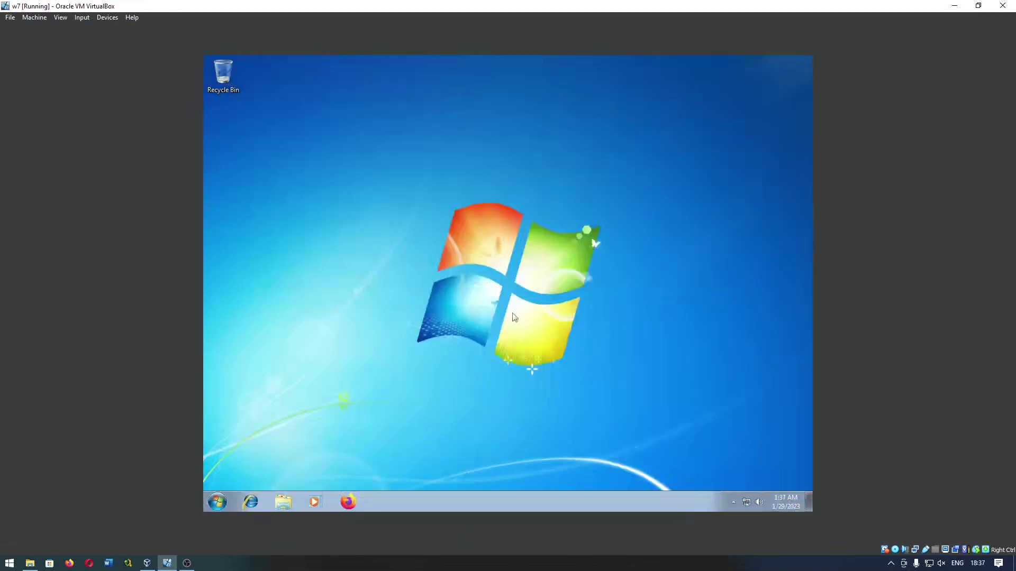
# Reopen Windows Update from the Control Panel and start a new check for updates
pyautogui.click(218, 501)
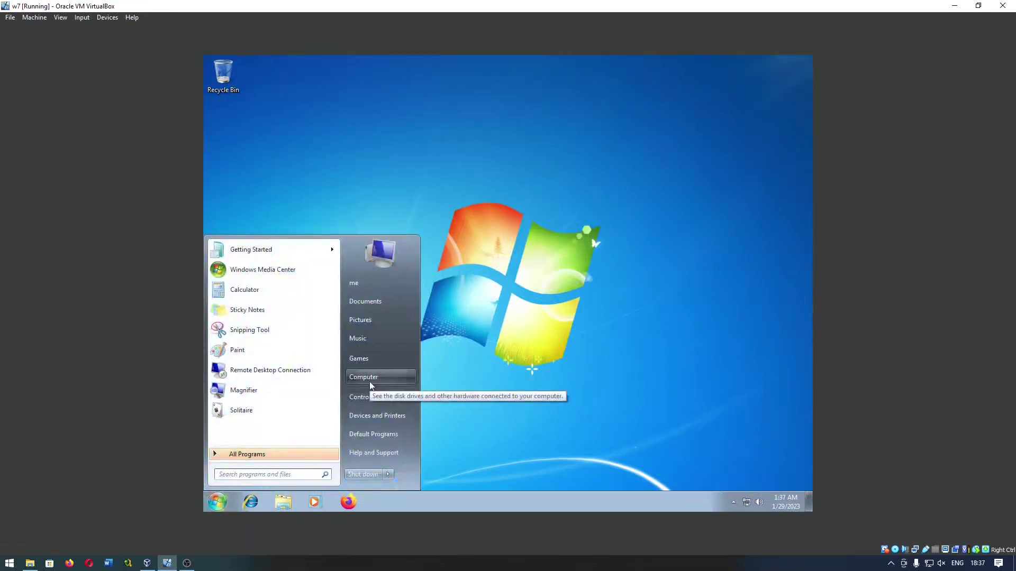
pyautogui.click(377, 397)
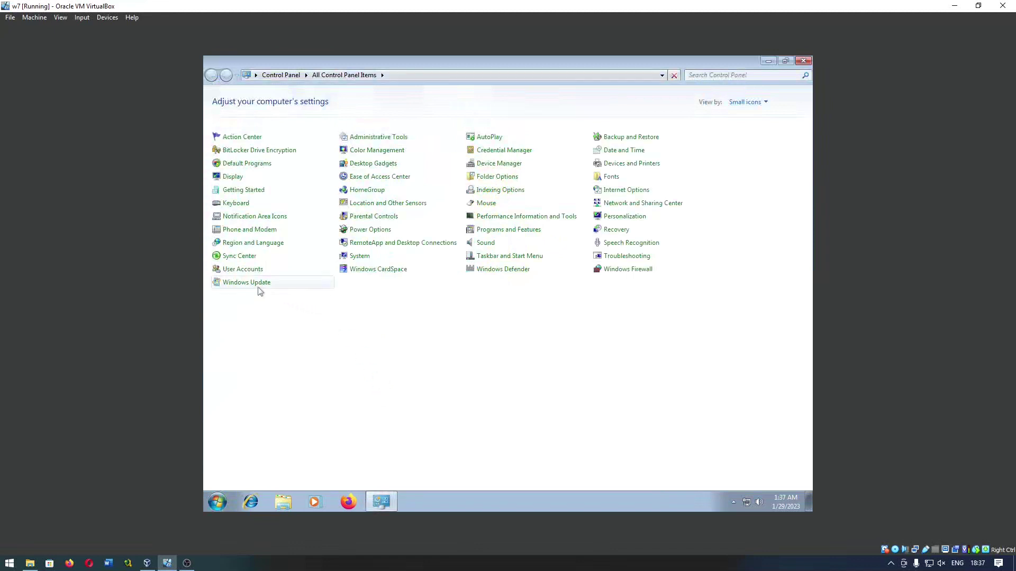
pyautogui.click(257, 286)
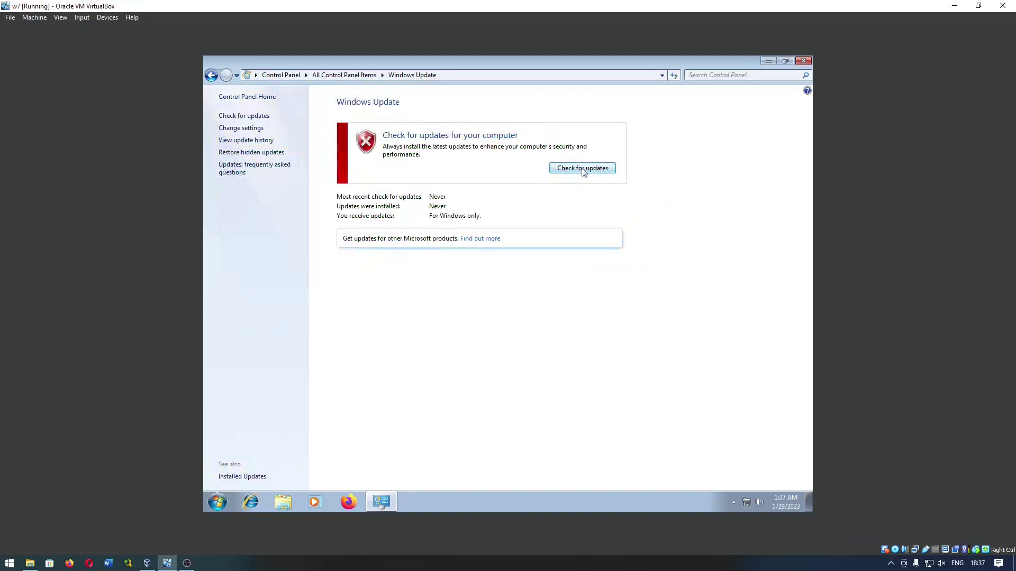
pyautogui.click(582, 169)
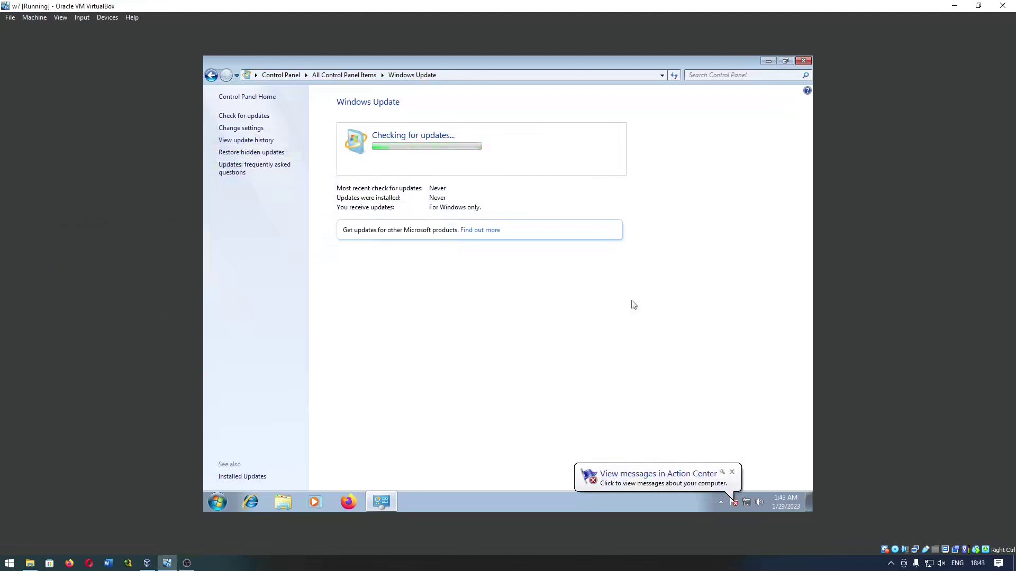
pyautogui.click(187, 563)
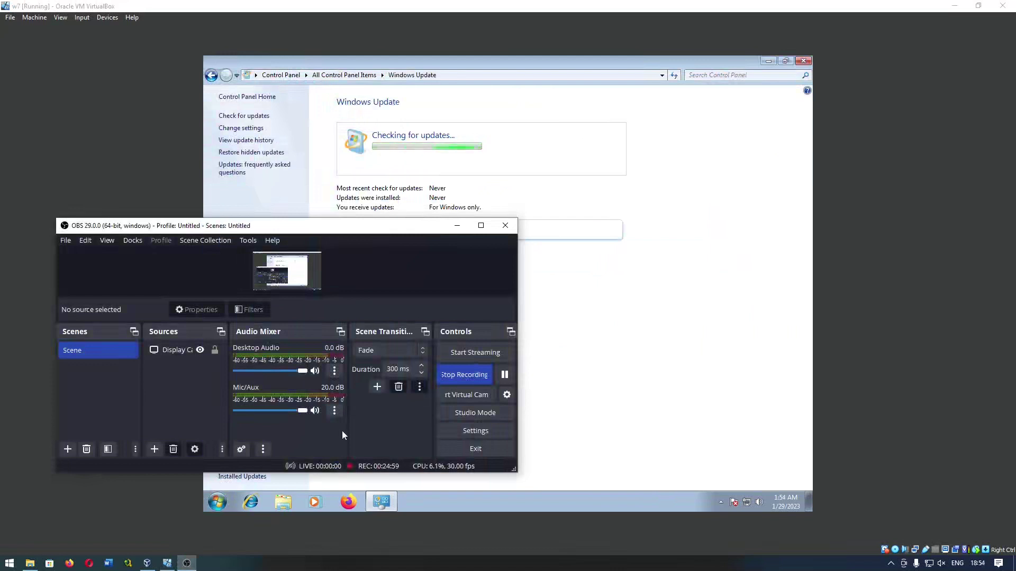
pyautogui.click(187, 563)
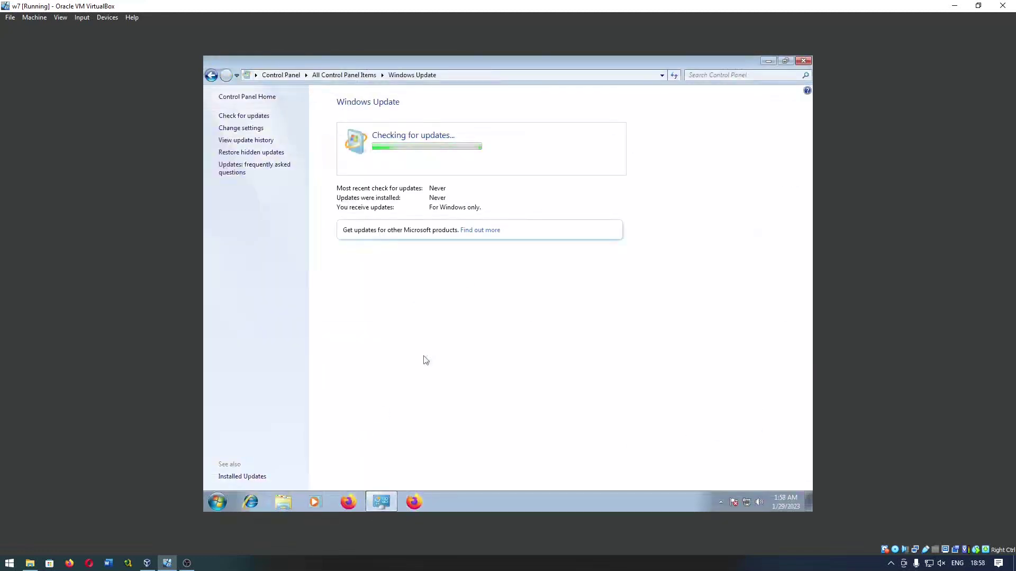
pyautogui.click(194, 565)
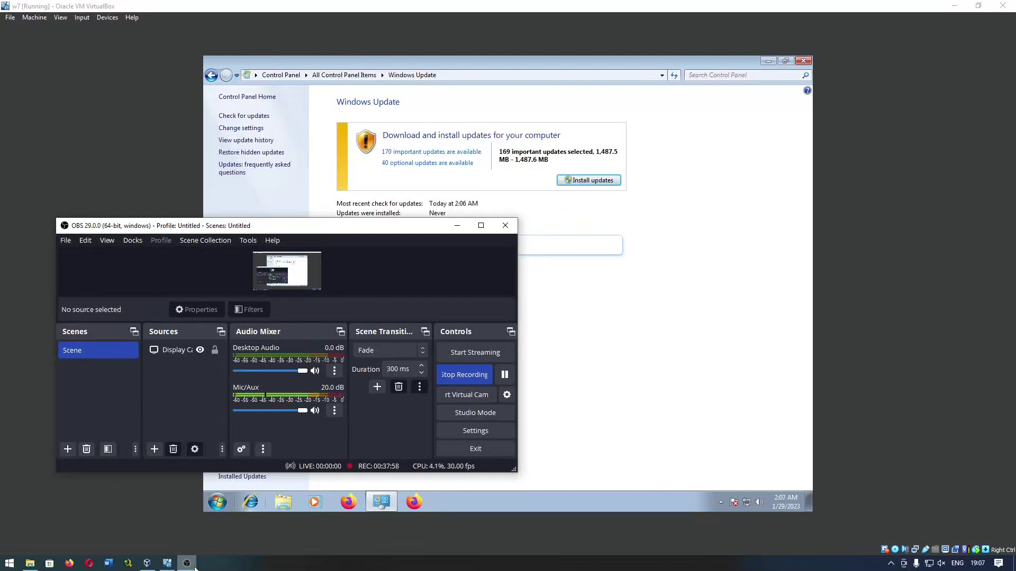
pyautogui.click(194, 566)
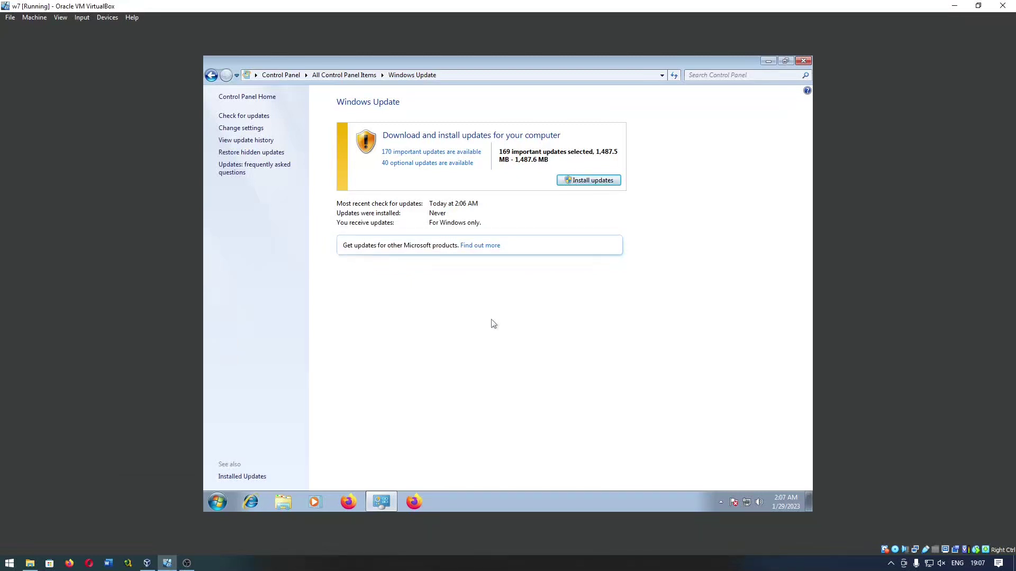
# Review the full list of available important updates, and look over the optional updates as well
pyautogui.click(433, 153)
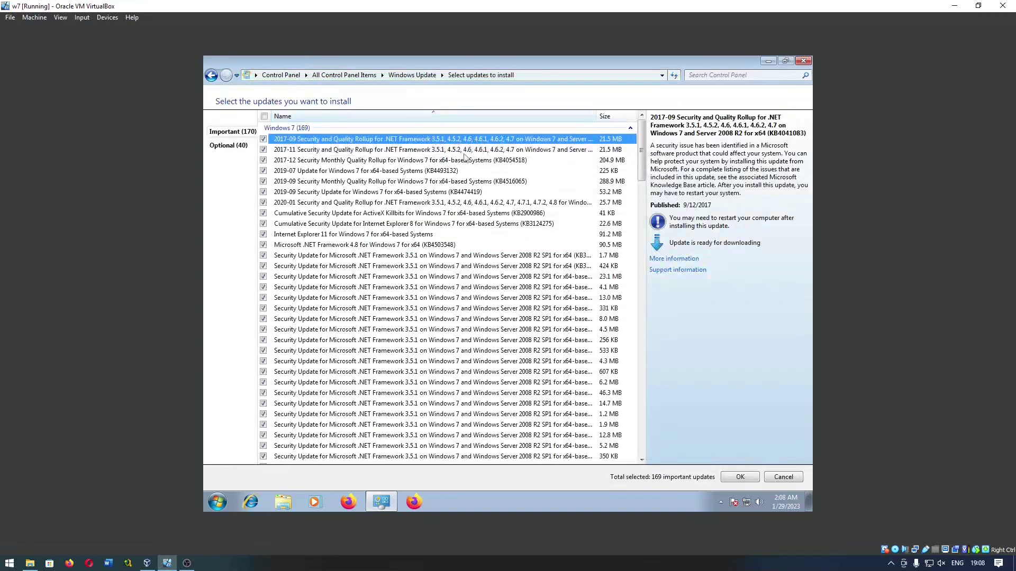
pyautogui.scroll(-15, 468, 157)
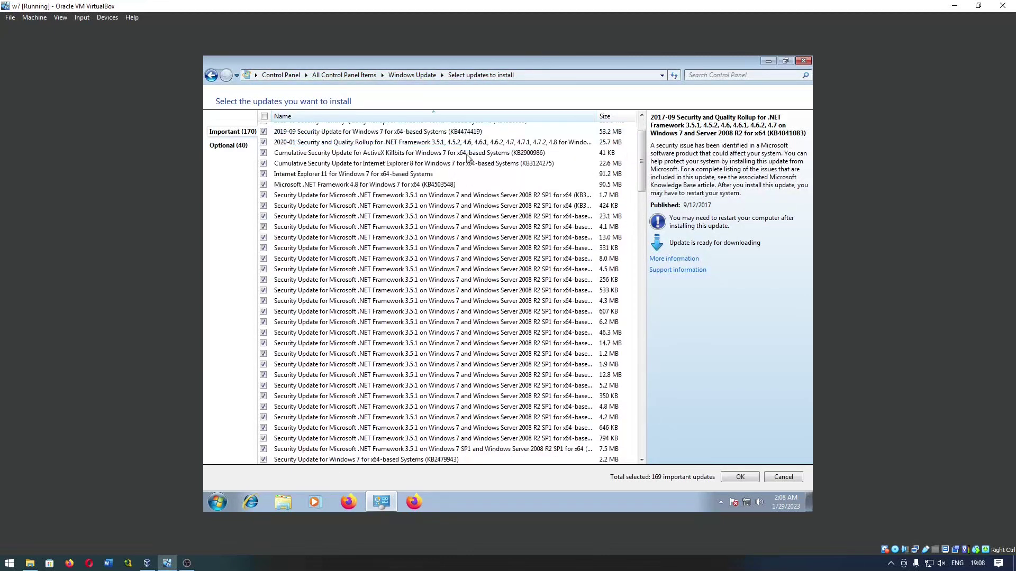
pyautogui.scroll(-20, 468, 168)
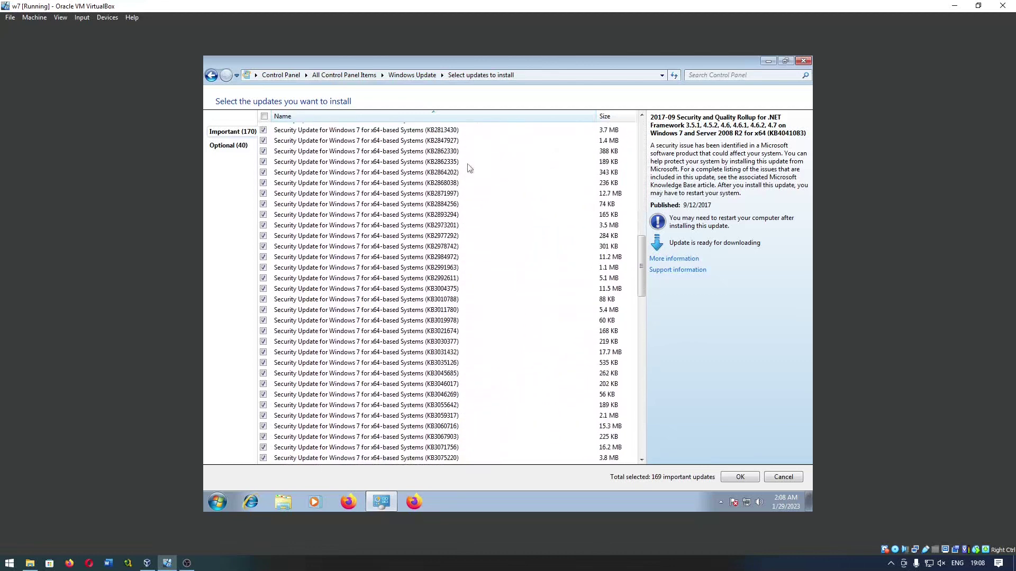
pyautogui.scroll(-9, 473, 197)
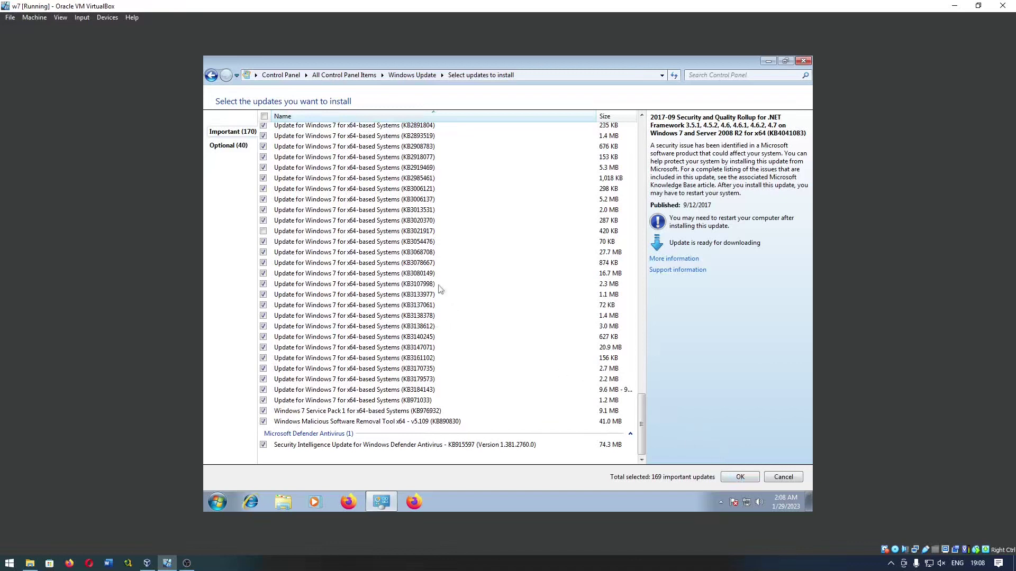
pyautogui.scroll(20, 439, 288)
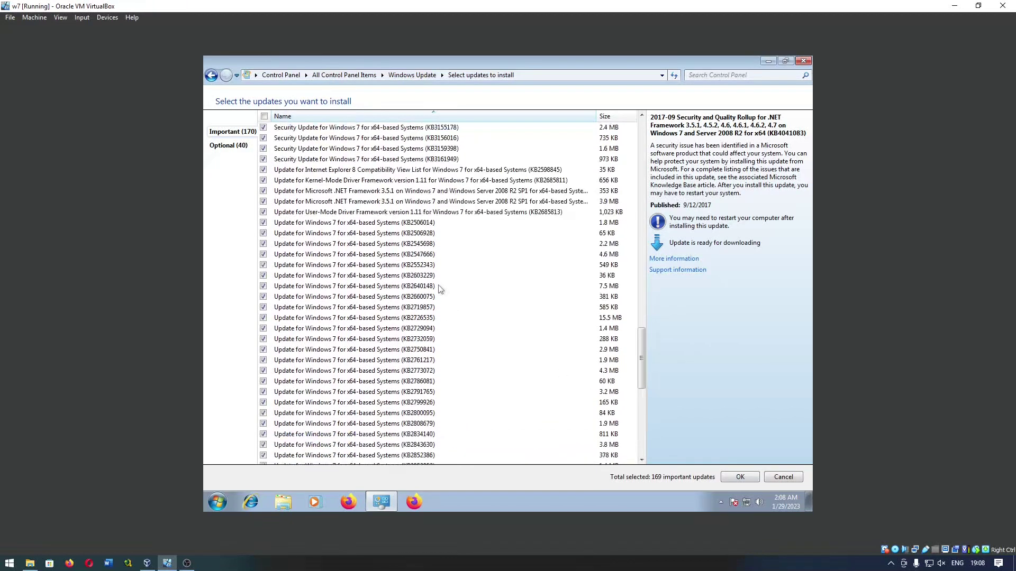
pyautogui.scroll(10, 440, 289)
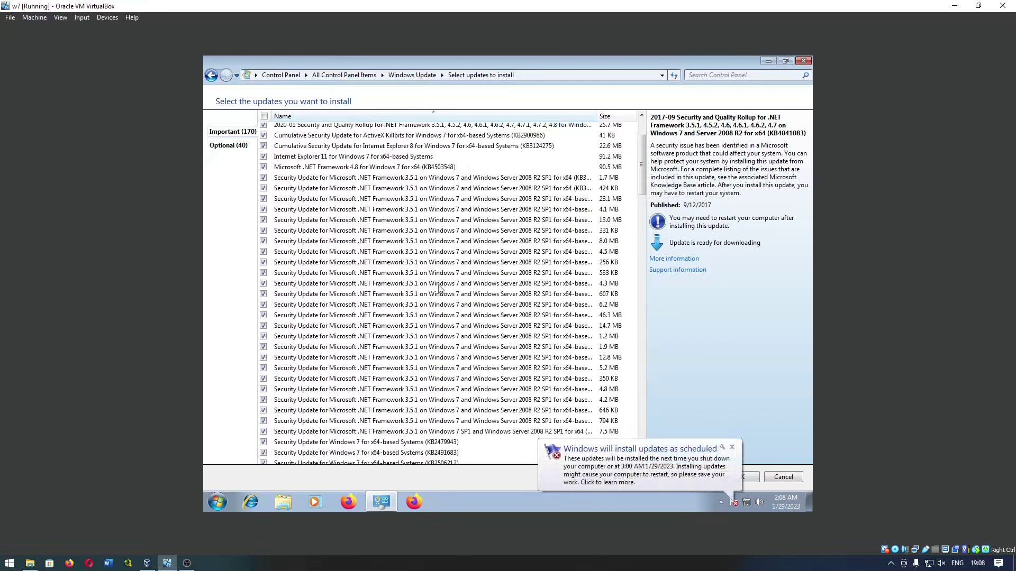
pyautogui.scroll(2, 439, 289)
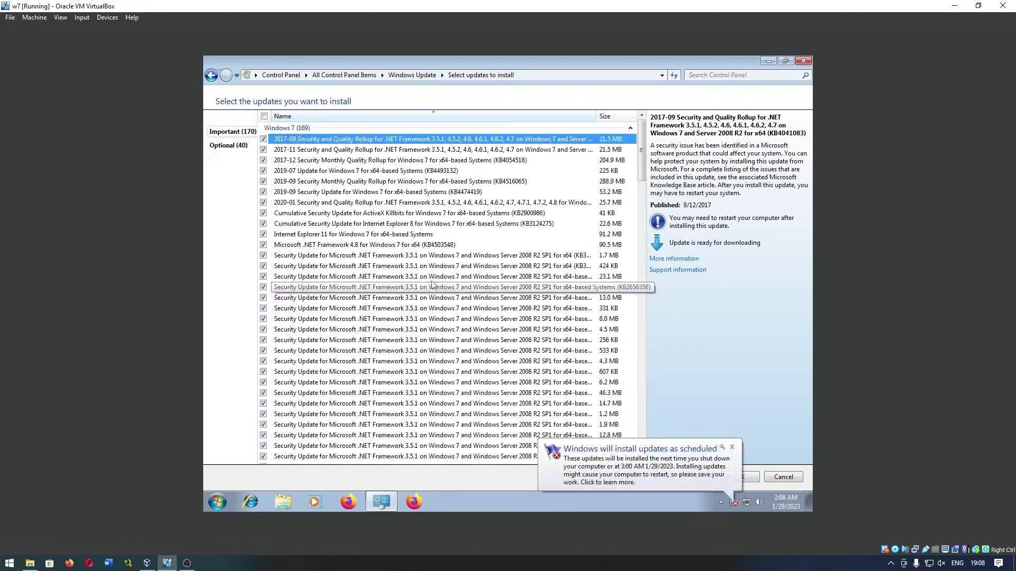
pyautogui.click(228, 148)
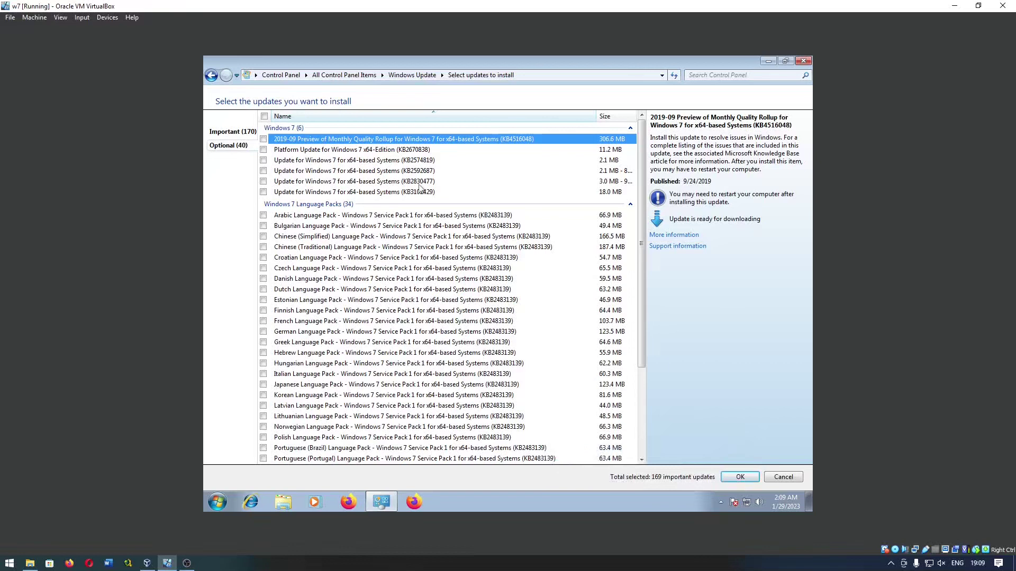
pyautogui.click(232, 132)
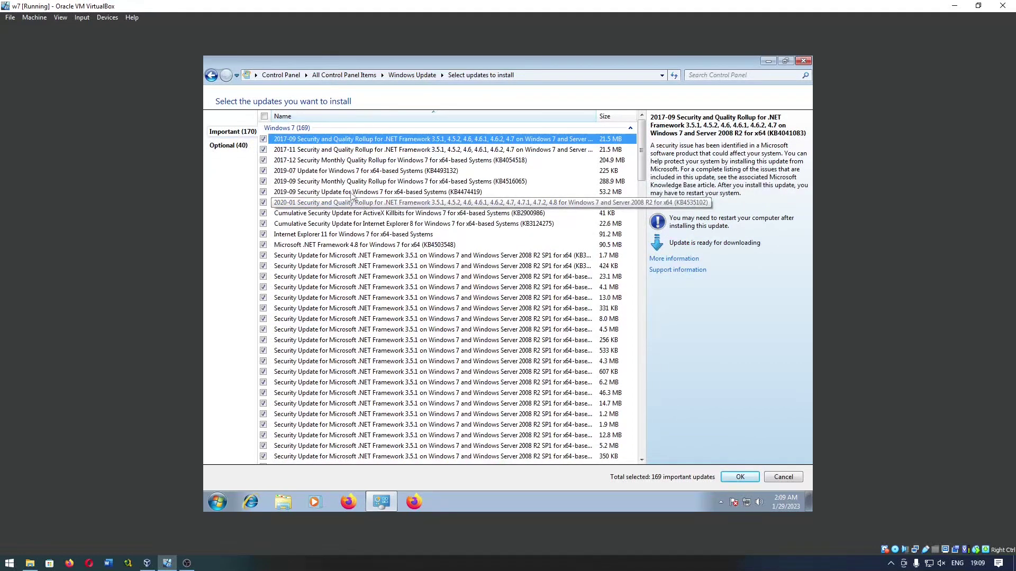
# Clear the selection of all important updates, select only the .NET Framework 3.5.1 security update KB2968294, and install it
pyautogui.click(265, 116)
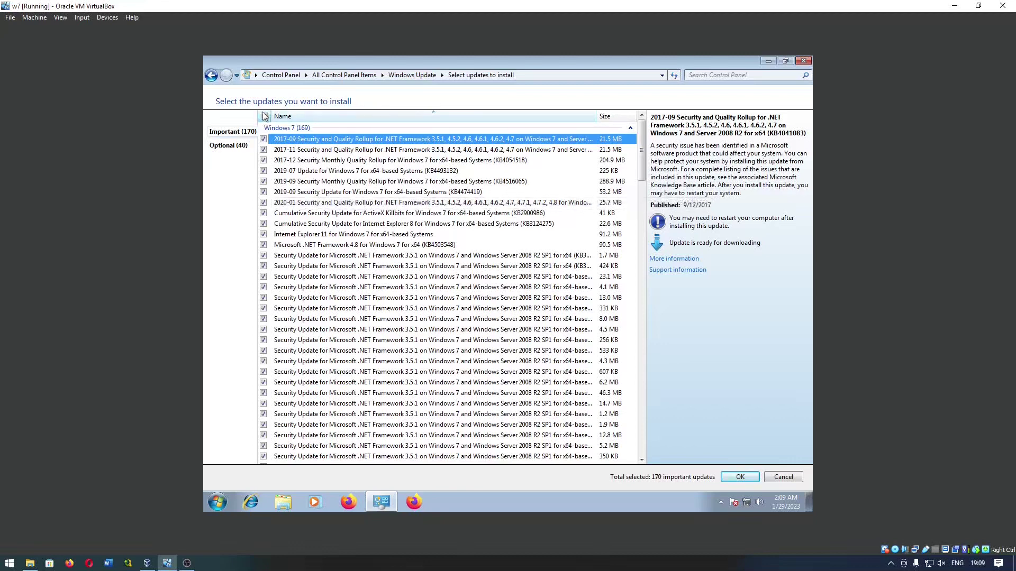
pyautogui.click(264, 115)
pyautogui.scroll(-6, 413, 297)
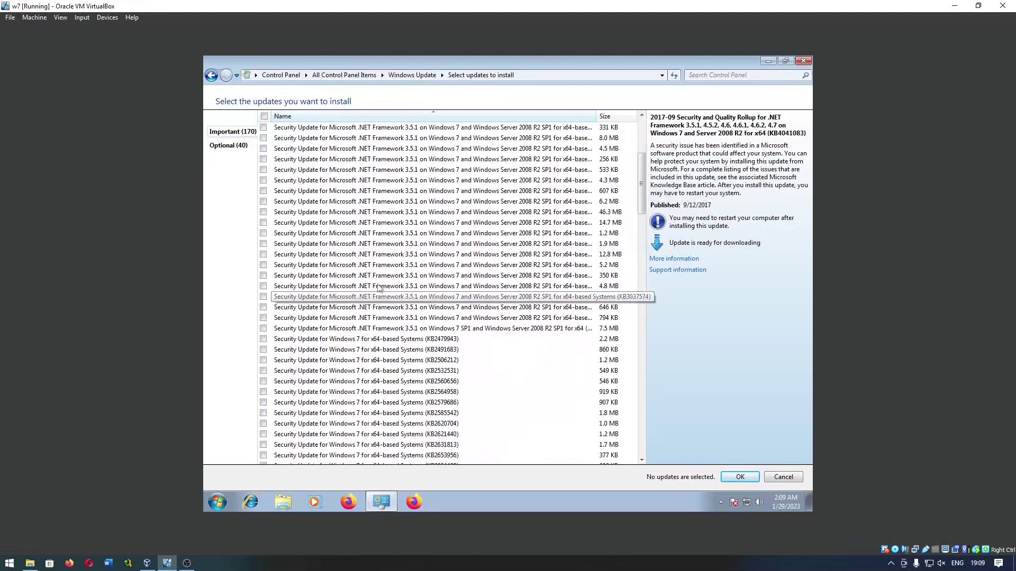
pyautogui.click(262, 234)
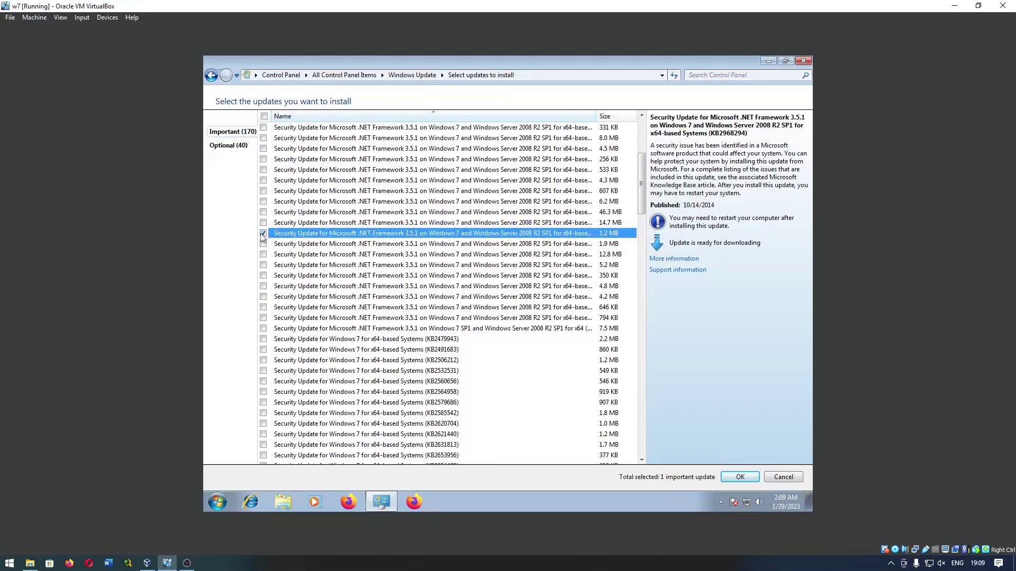
pyautogui.click(732, 480)
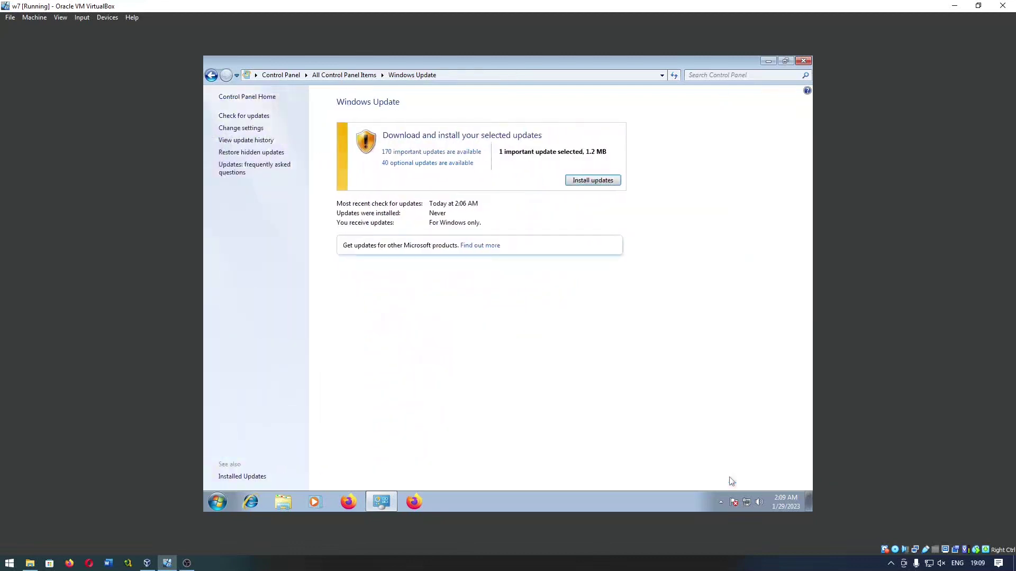
pyautogui.click(602, 182)
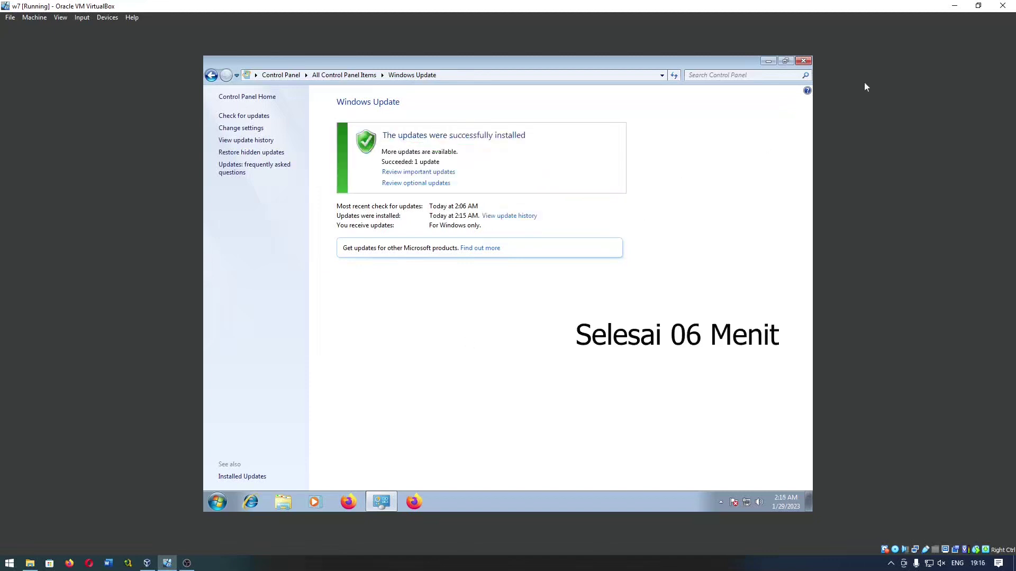
# Close the Windows Update window and log off from Windows 7
pyautogui.click(804, 61)
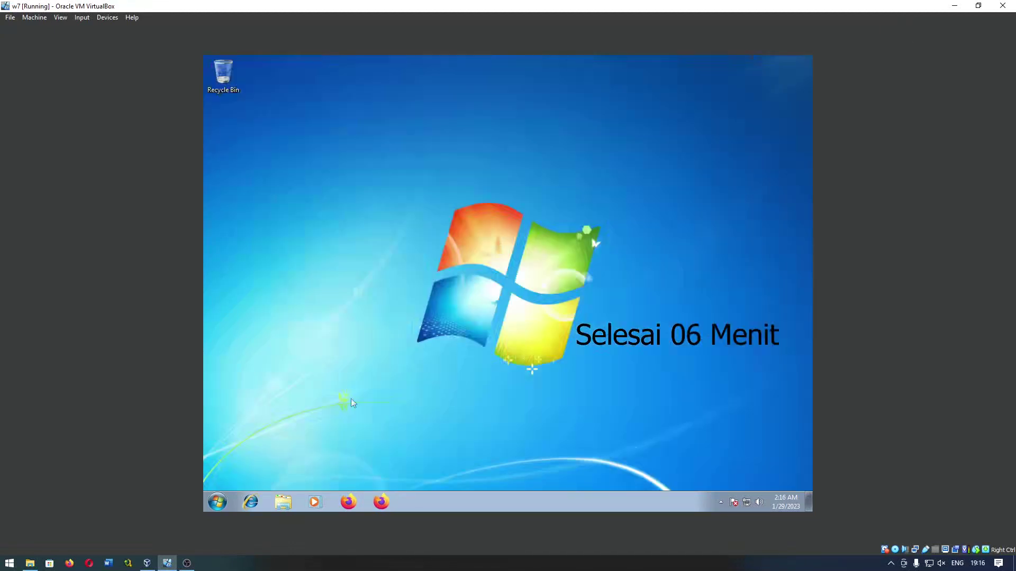
pyautogui.click(221, 506)
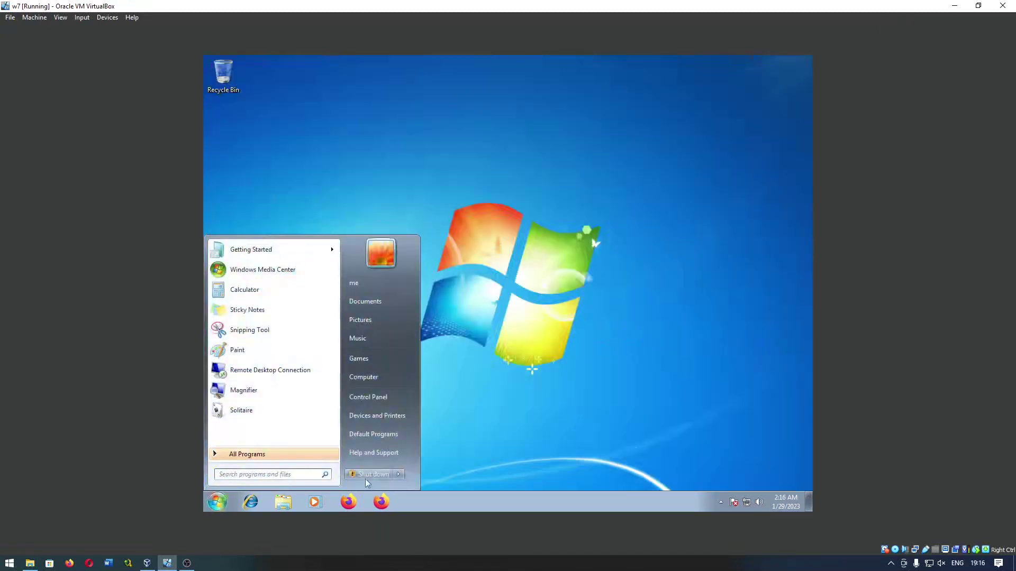
pyautogui.click(398, 475)
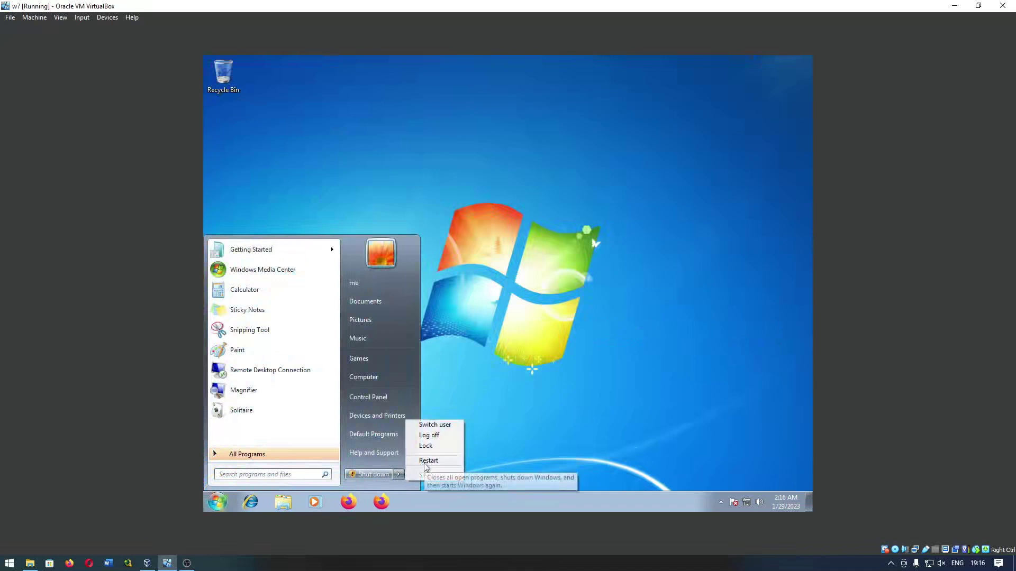
pyautogui.click(428, 435)
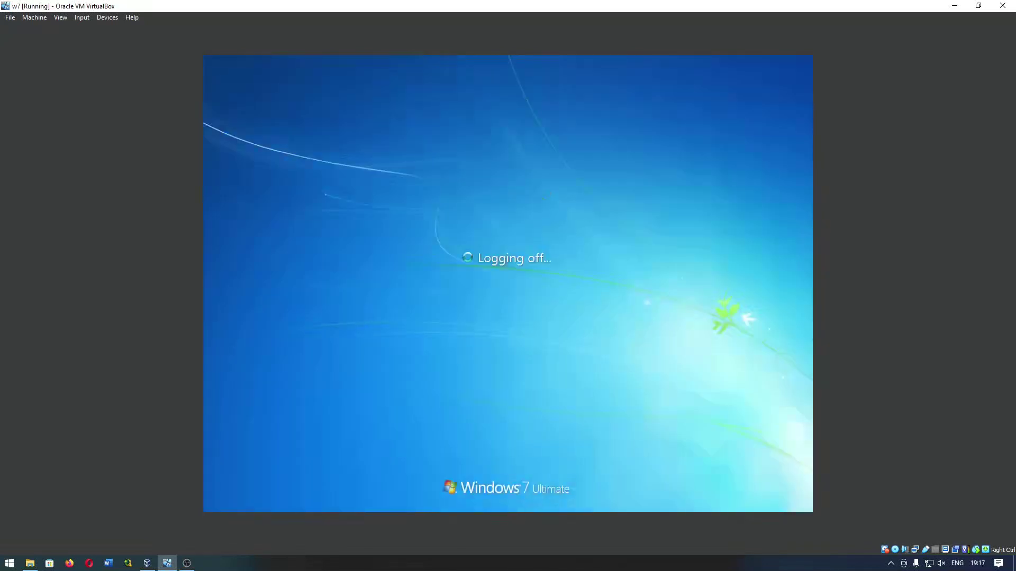